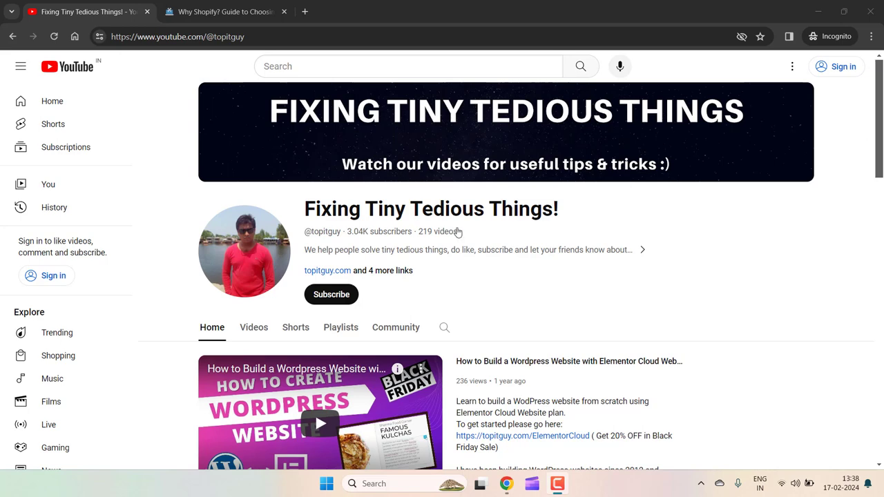
# Step: Switch to the 'Why Shopify?' article and scroll down to its nine-section Table of Contents
pyautogui.click(232, 13)
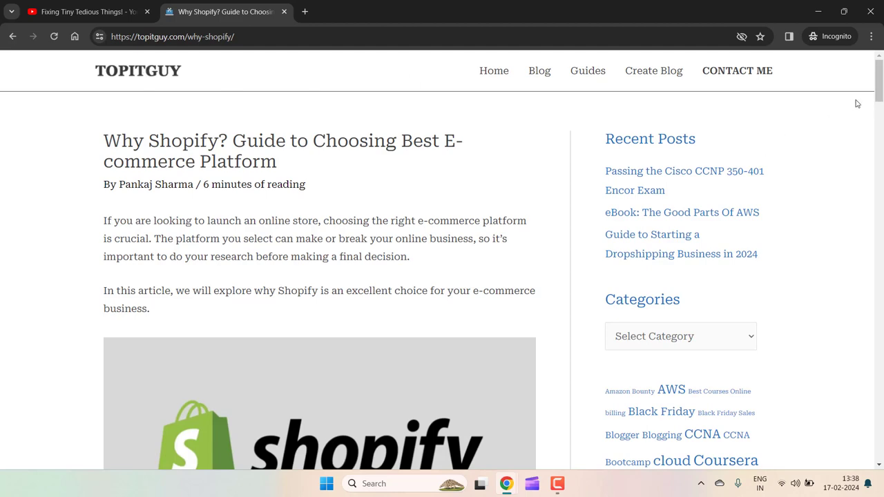
pyautogui.moveTo(879, 83); pyautogui.dragTo(881, 143)
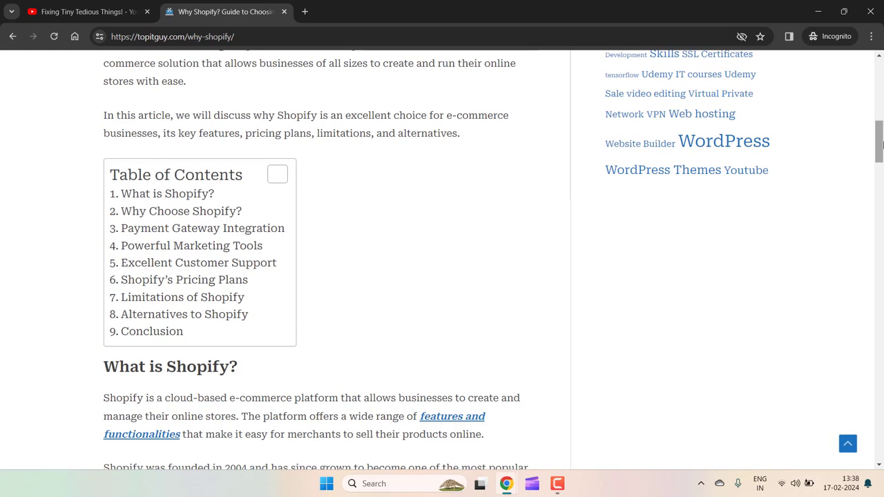
# Step: Follow the Powerful Marketing Tools and Payment Gateway Integration links, then return to the article title
pyautogui.click(214, 250)
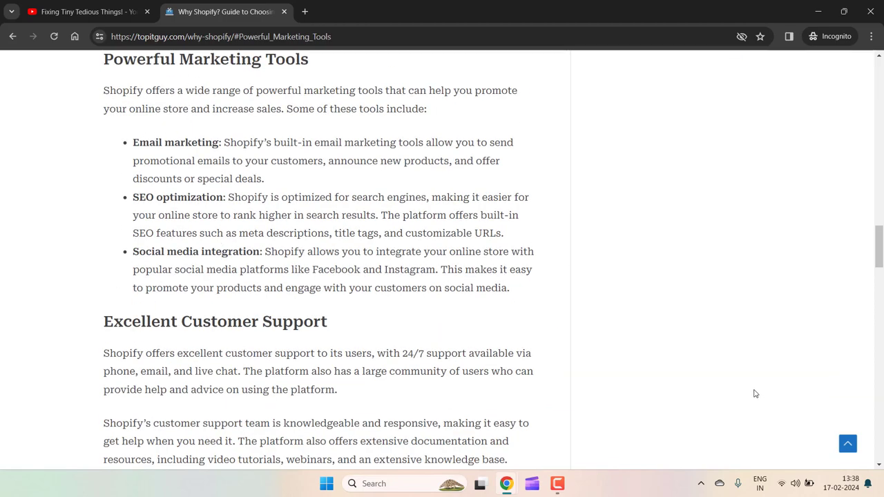
pyautogui.moveTo(881, 260); pyautogui.dragTo(881, 156)
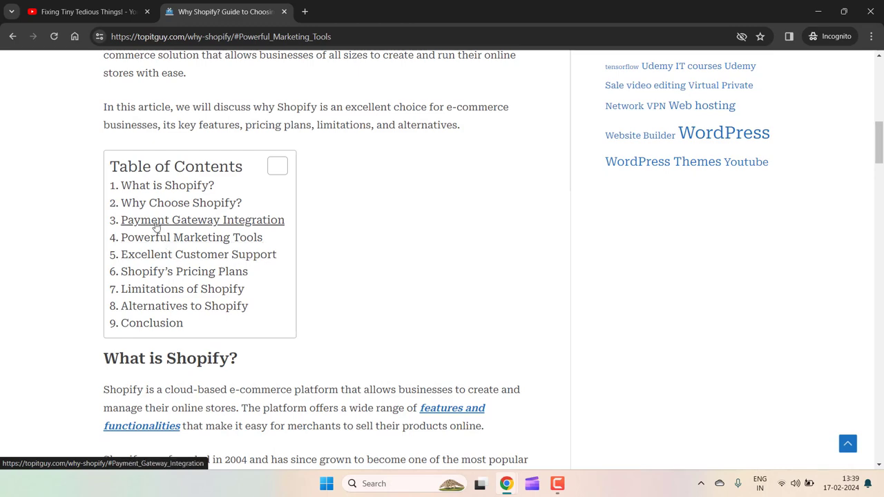
pyautogui.click(156, 223)
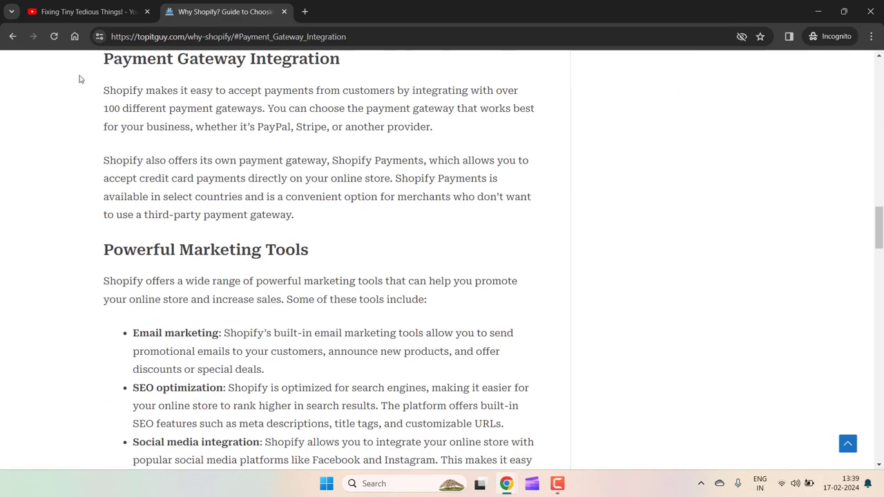
pyautogui.click(848, 444)
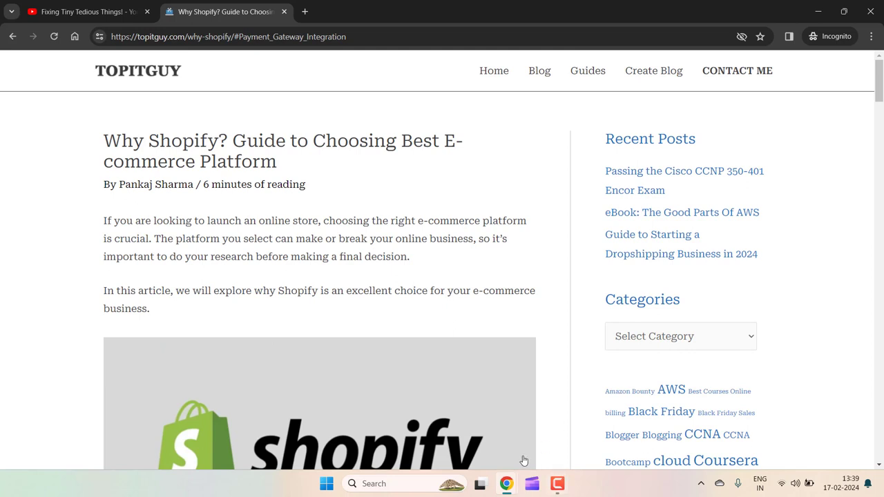
# Step: Bring the topitguy.com admin Dashboard window forward and reveal the Settings flyout menu
pyautogui.moveTo(505, 481)
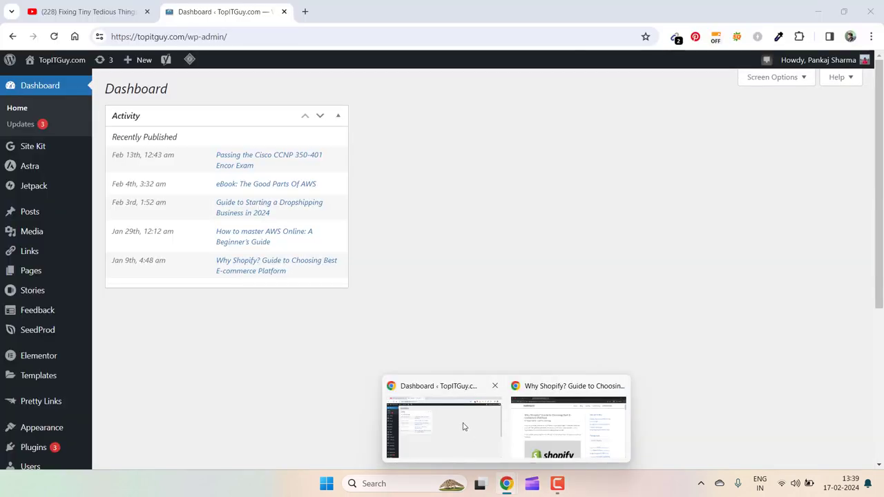
pyautogui.click(465, 427)
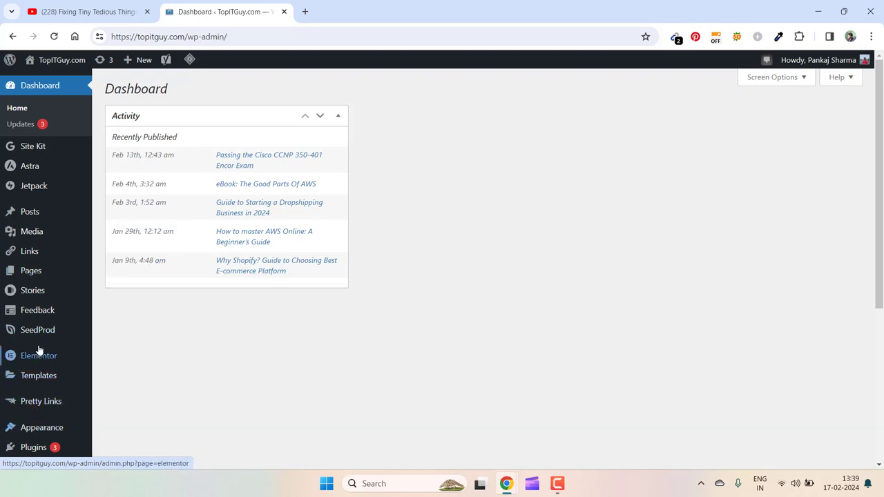
pyautogui.moveTo(32, 379)
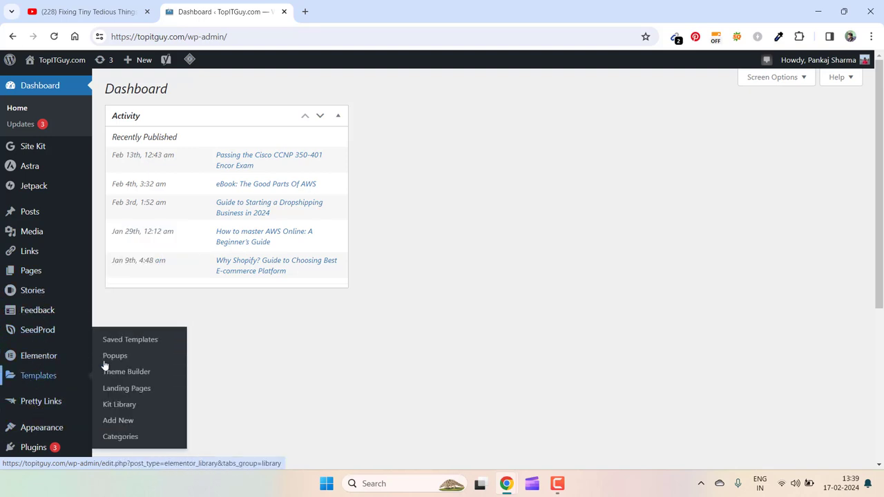
pyautogui.moveTo(882, 188); pyautogui.dragTo(882, 263)
pyautogui.moveTo(48, 386)
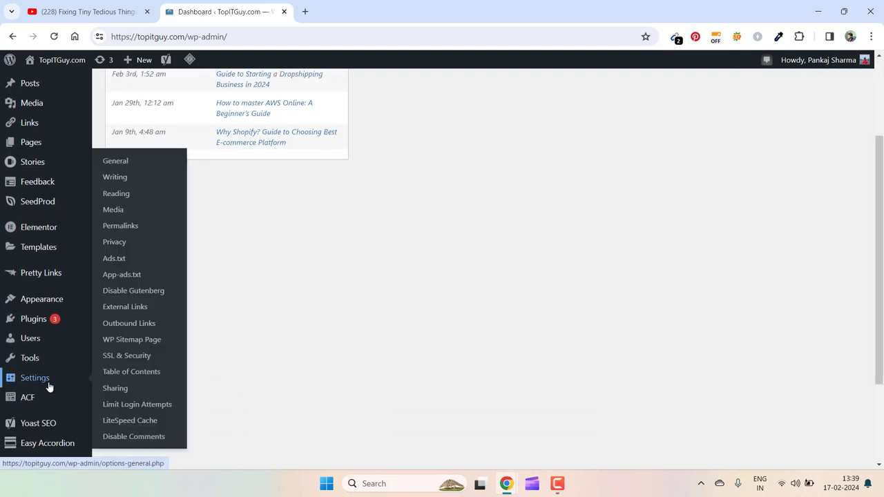
# Step: Open Settings > Table of Contents, inspect the Advanced Limit Path paths, and return to the top
pyautogui.click(129, 373)
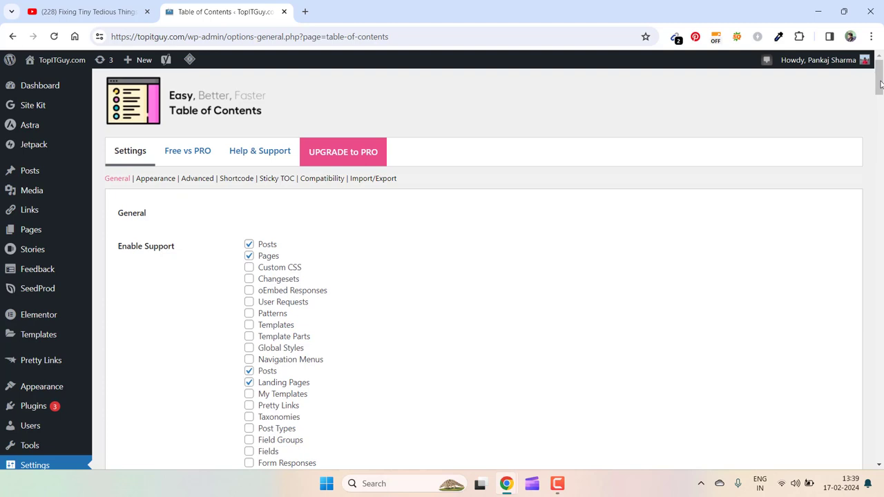
pyautogui.moveTo(881, 84); pyautogui.dragTo(882, 344)
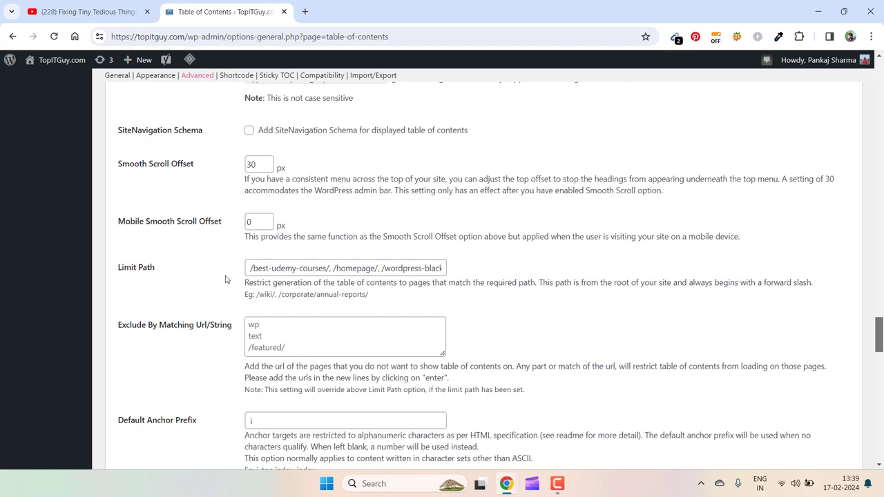
pyautogui.moveTo(296, 268); pyautogui.dragTo(449, 270)
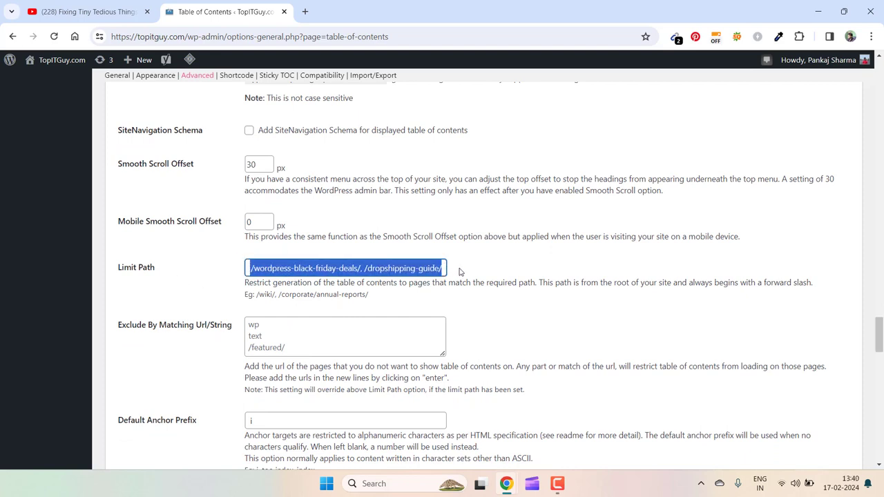
pyautogui.click(405, 270)
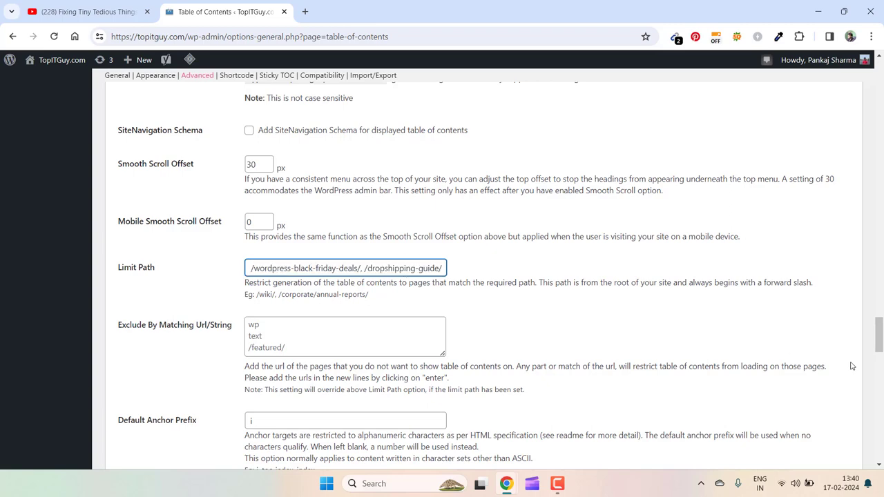
pyautogui.moveTo(880, 345); pyautogui.dragTo(880, 80)
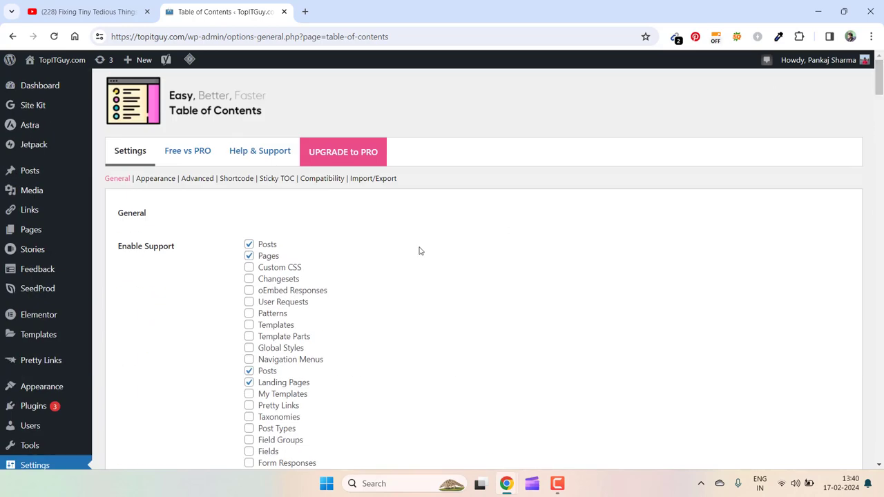
# Step: Copy the 'Easy Table of Contents' name from Installed Plugins and go to Add New Plugin
pyautogui.click(47, 405)
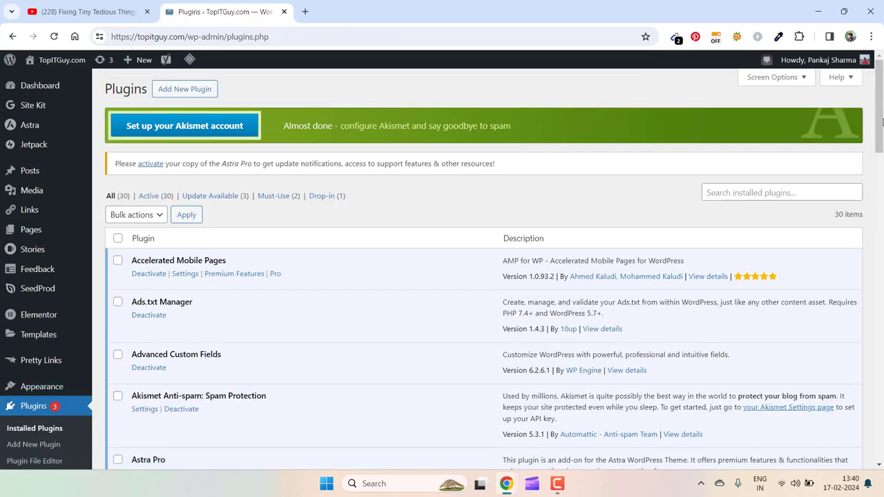
pyautogui.moveTo(882, 122); pyautogui.dragTo(882, 239)
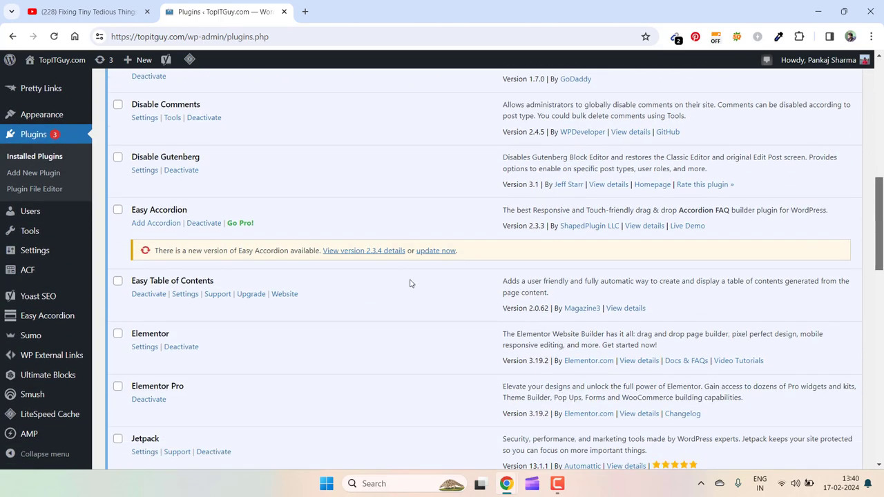
pyautogui.moveTo(217, 281); pyautogui.dragTo(130, 285)
pyautogui.rightClick(129, 287)
pyautogui.click(145, 298)
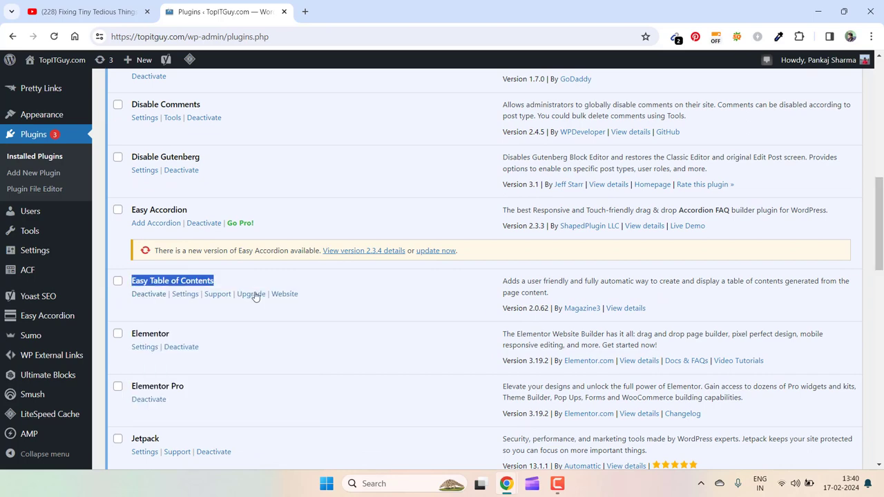
pyautogui.moveTo(878, 251); pyautogui.dragTo(879, 69)
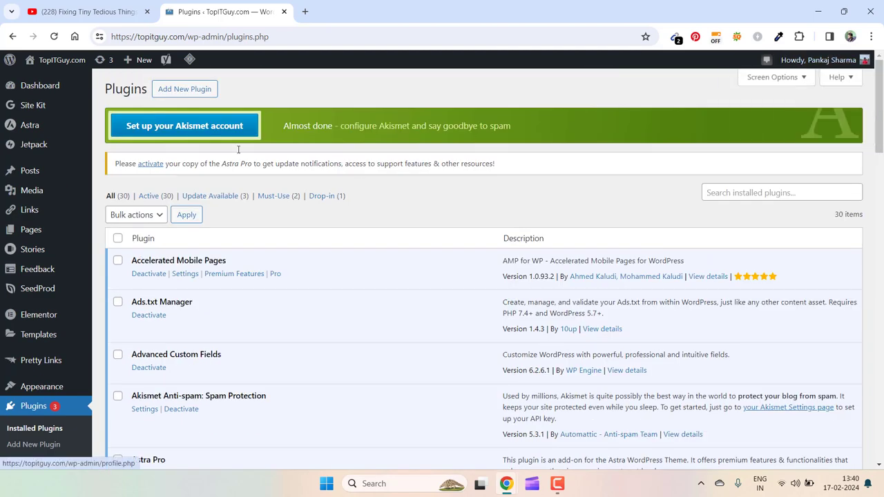
pyautogui.click(186, 88)
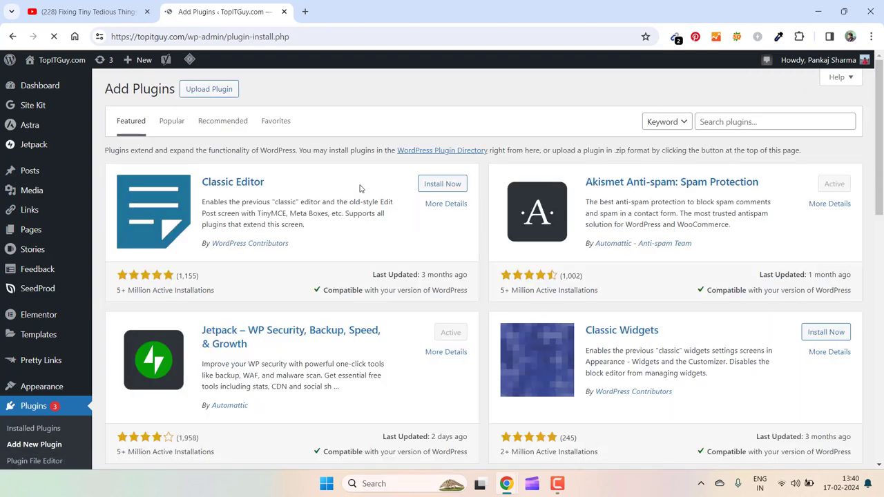
# Step: Search plugins for 'Easy Table of Contents', showing it listed first and marked Active
pyautogui.click(721, 119)
pyautogui.hotkey('ctrl', 'v')
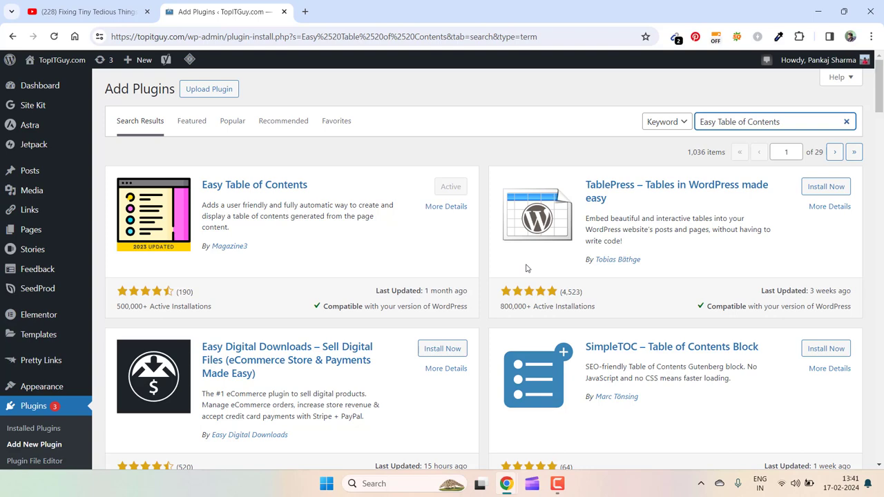
pyautogui.moveTo(882, 104); pyautogui.dragTo(882, 131)
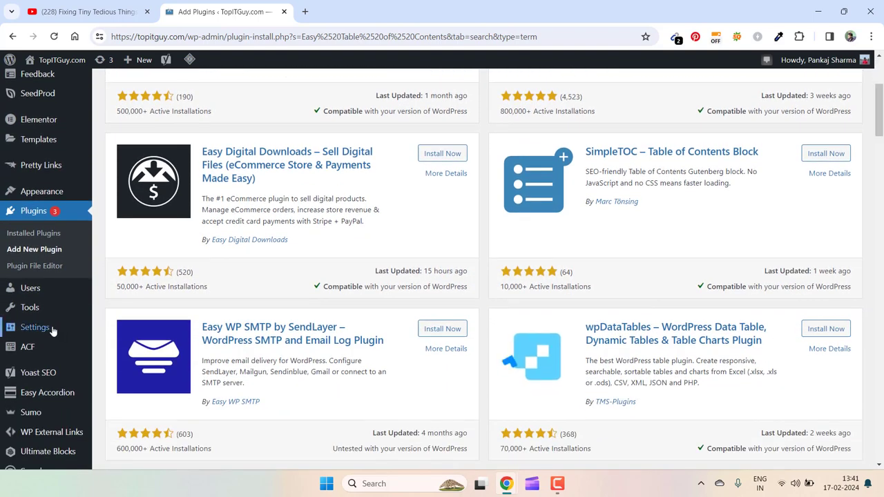
pyautogui.moveTo(46, 330)
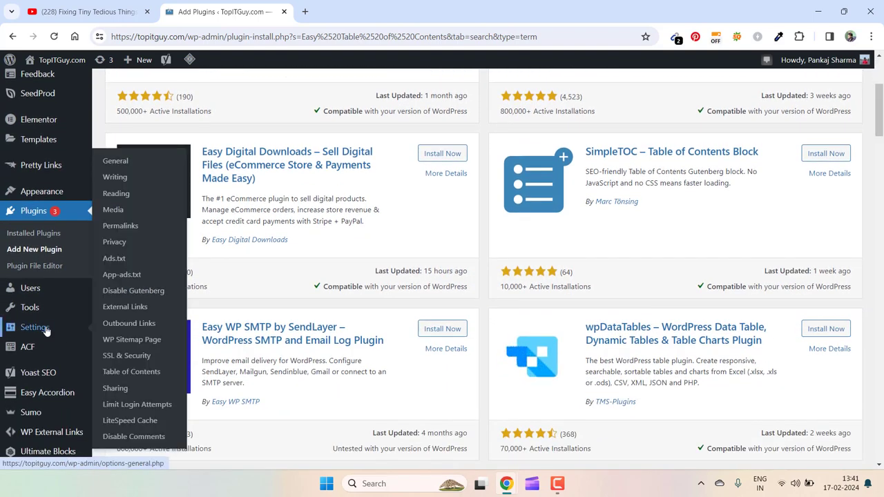
# Step: Open Table of Contents settings and verify Posts and Pages are ticked under Enable Support and Auto Insert
pyautogui.click(117, 374)
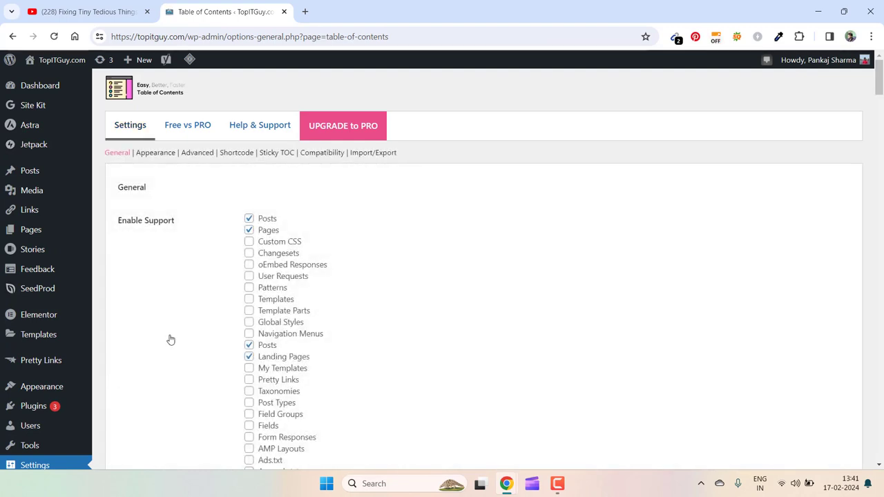
pyautogui.moveTo(880, 77); pyautogui.dragTo(881, 93)
pyautogui.scroll(-5, 264, 203)
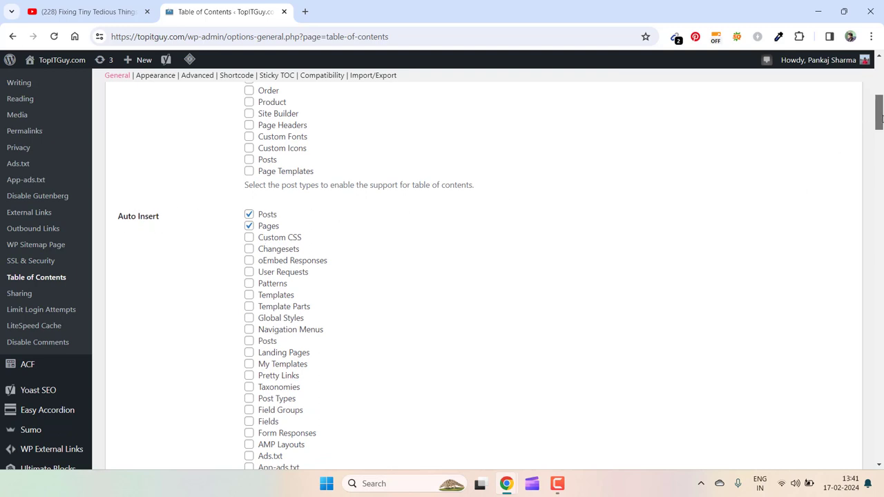
pyautogui.moveTo(880, 119); pyautogui.dragTo(881, 127)
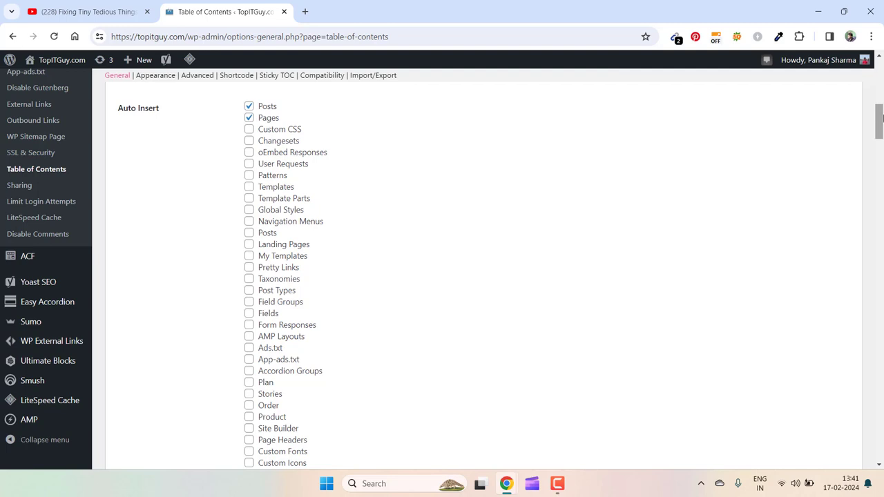
pyautogui.scroll(-1, 883, 117)
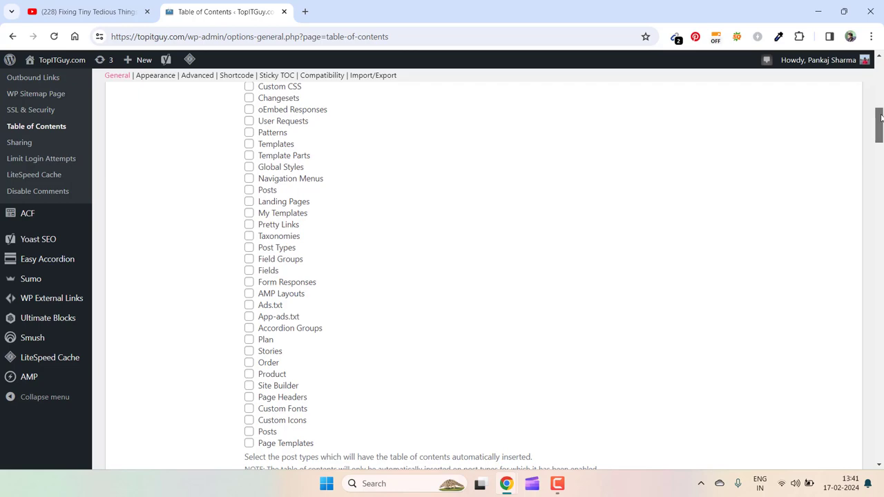
pyautogui.moveTo(881, 118); pyautogui.dragTo(881, 145)
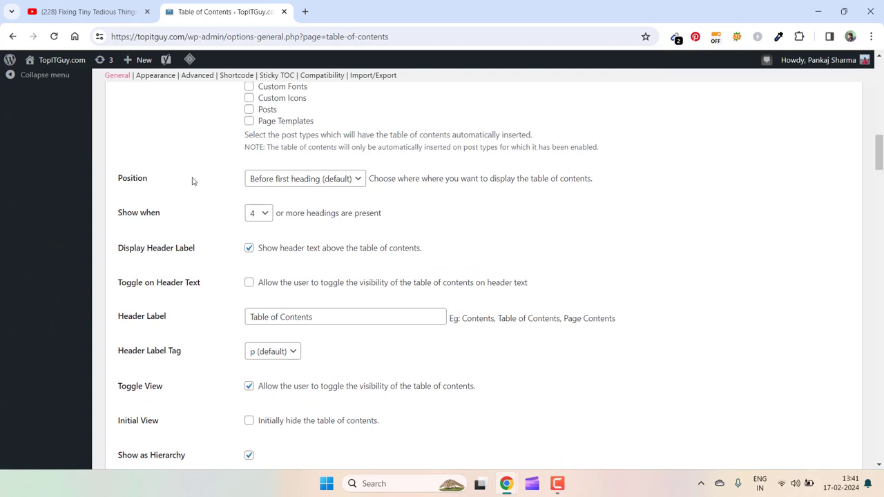
# Step: Leave Position at 'Before first heading (default)' and scroll down to the [ez-toc] Shortcode section
pyautogui.click(340, 180)
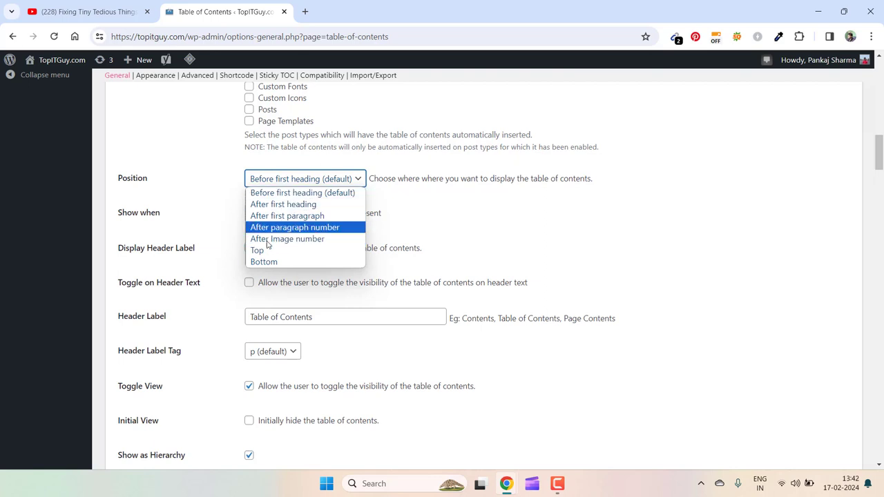
pyautogui.click(456, 223)
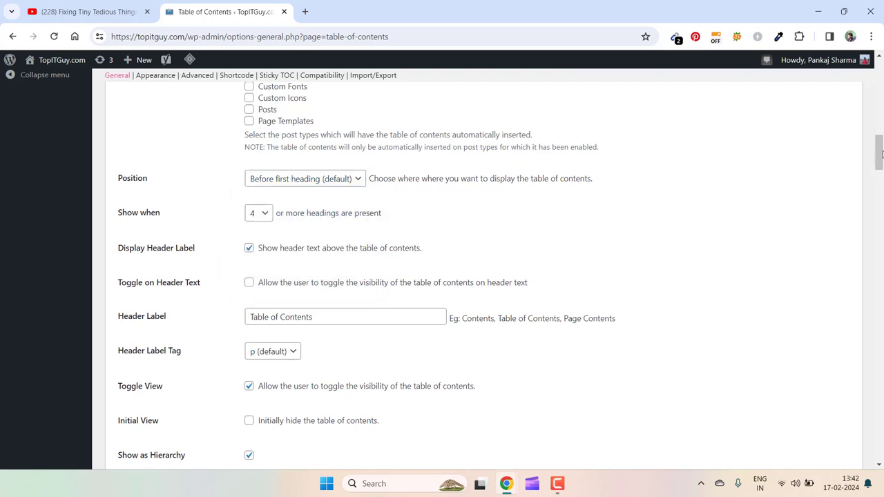
pyautogui.moveTo(881, 153); pyautogui.dragTo(880, 162)
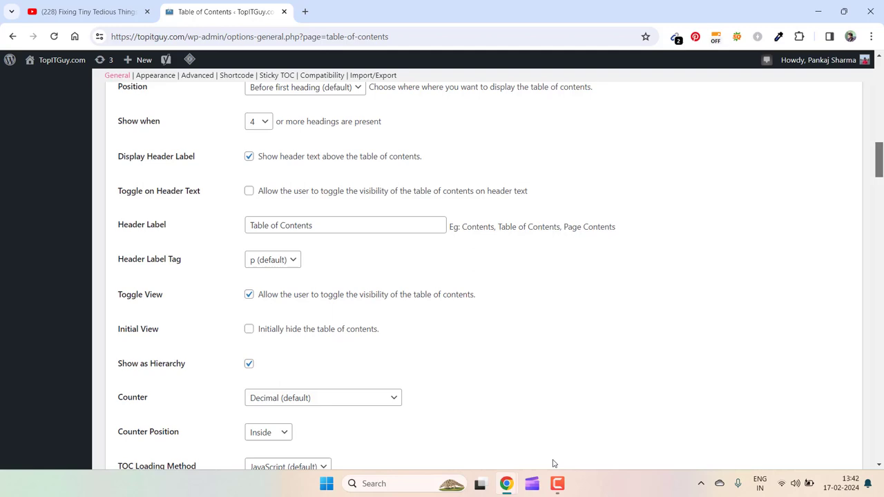
pyautogui.moveTo(880, 173); pyautogui.dragTo(880, 395)
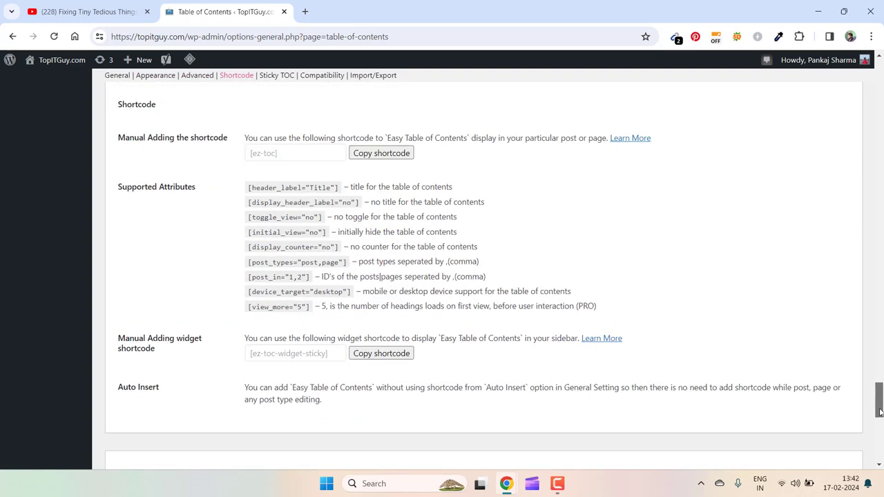